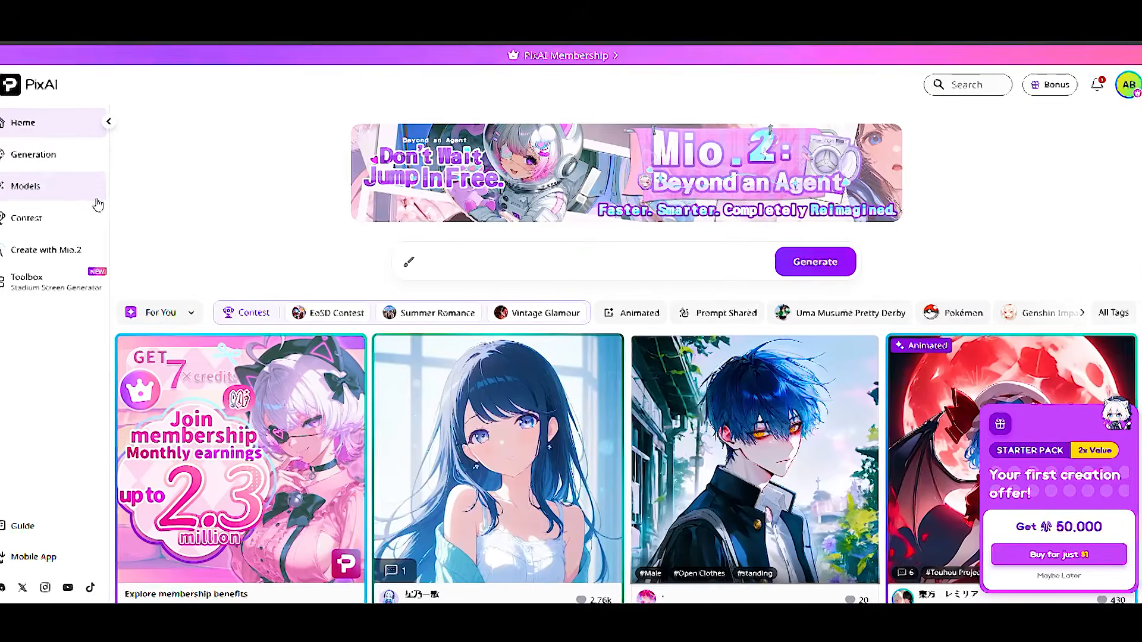
# - Open the image generation workspace and apply the Lucid Dreamy style from the style library
pyautogui.click(68, 167)
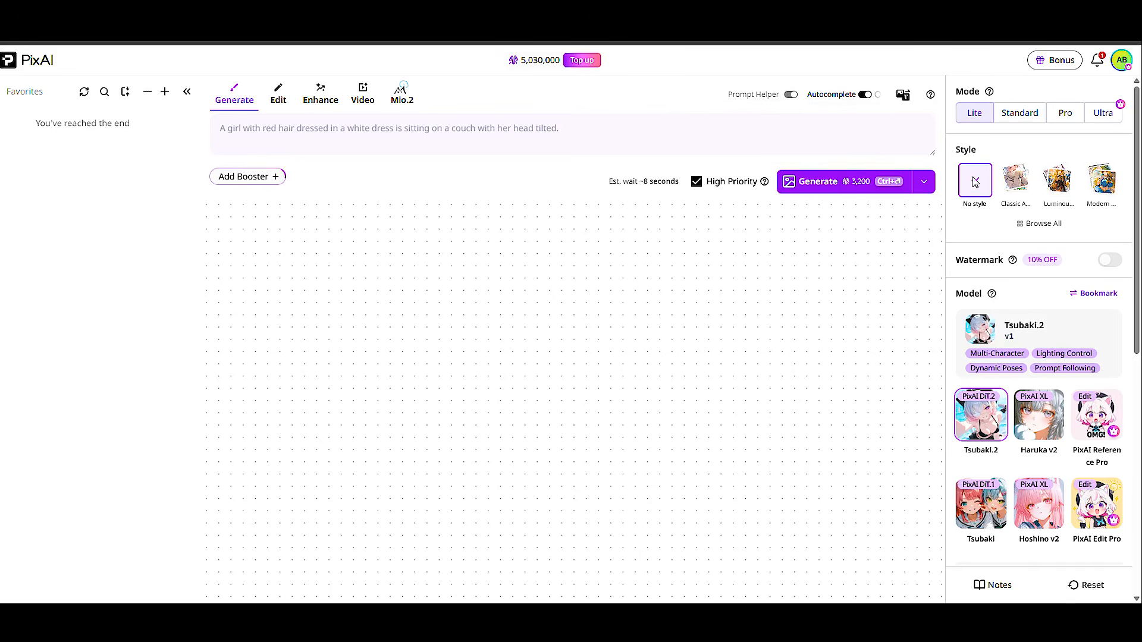
pyautogui.click(976, 182)
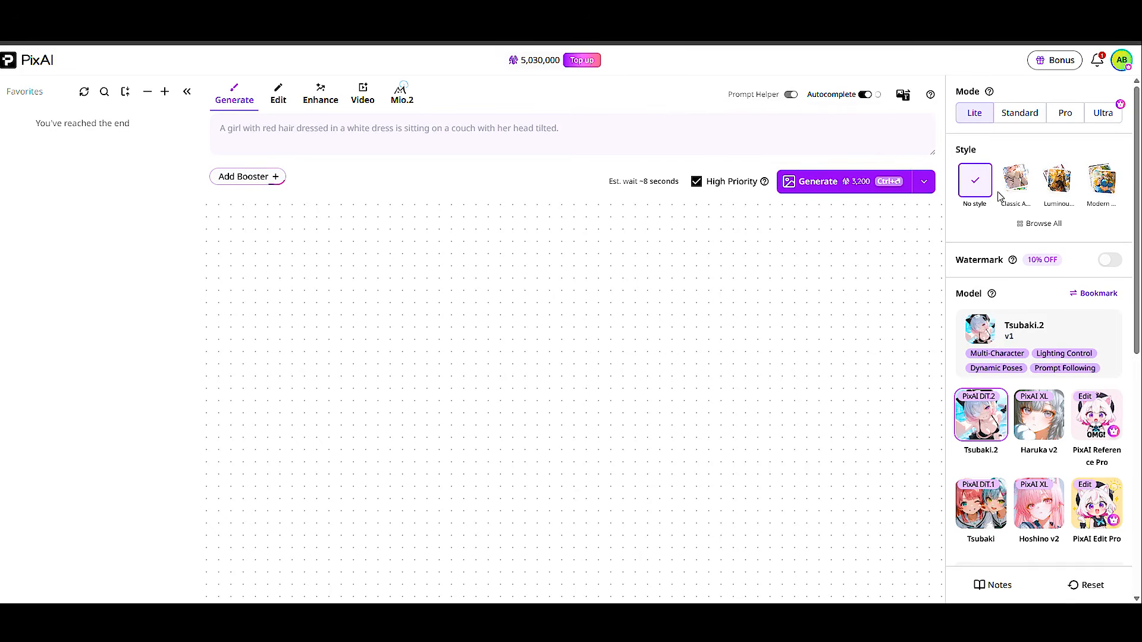
pyautogui.click(1043, 224)
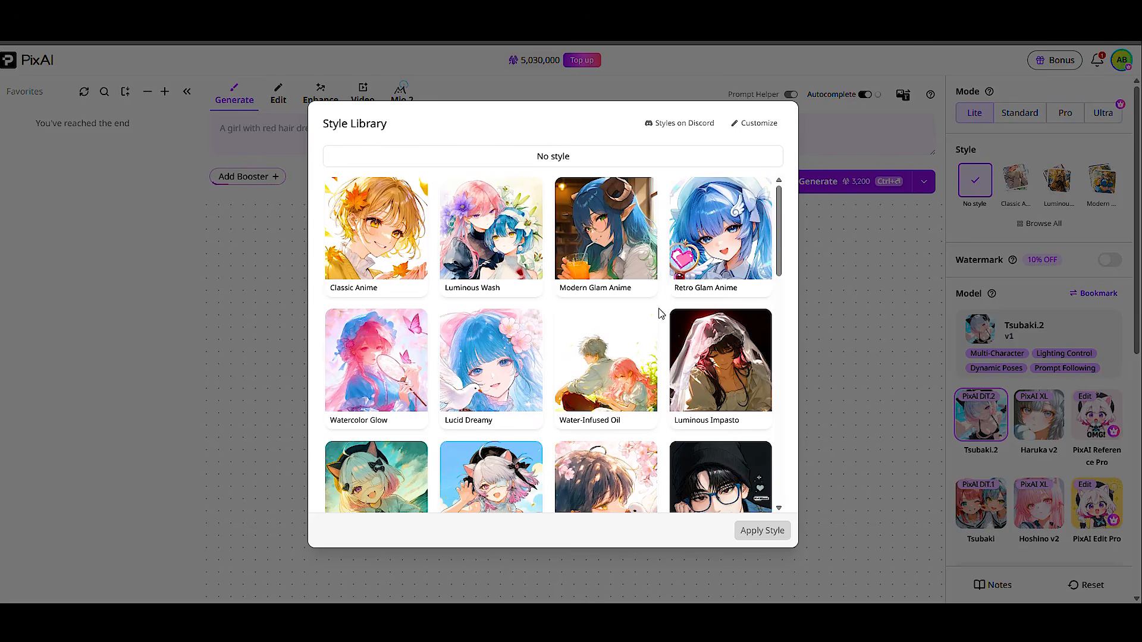
pyautogui.click(520, 342)
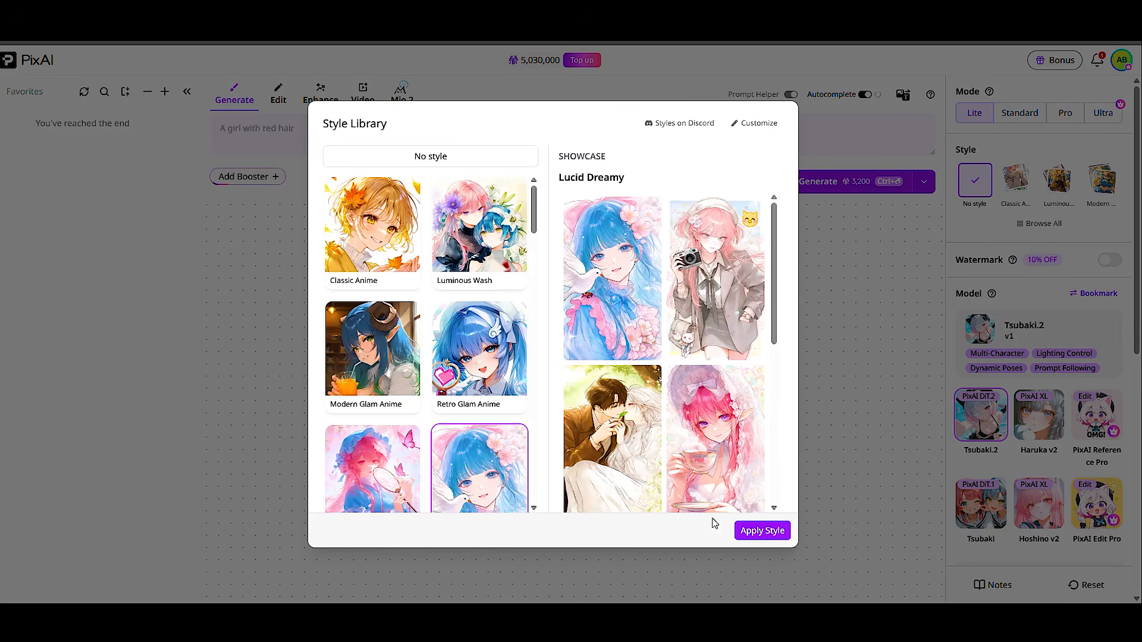
pyautogui.click(761, 531)
# - Set the image resolution to L (912×1536) and add the Haruka v2 style LoRA
pyautogui.scroll(-7, 1039, 333)
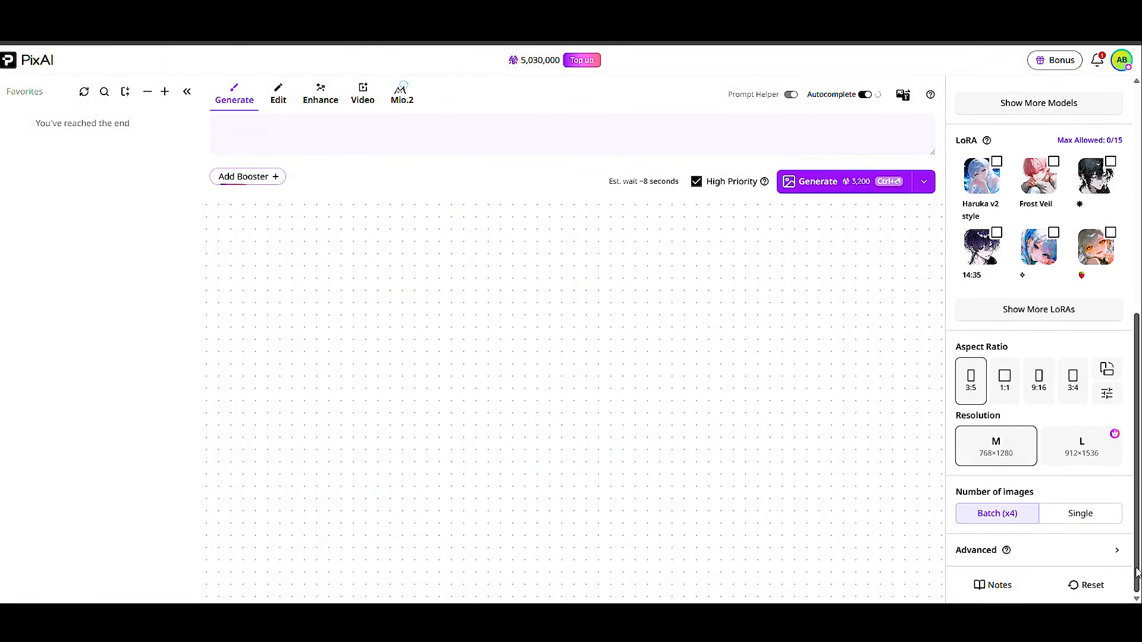
pyautogui.click(1082, 454)
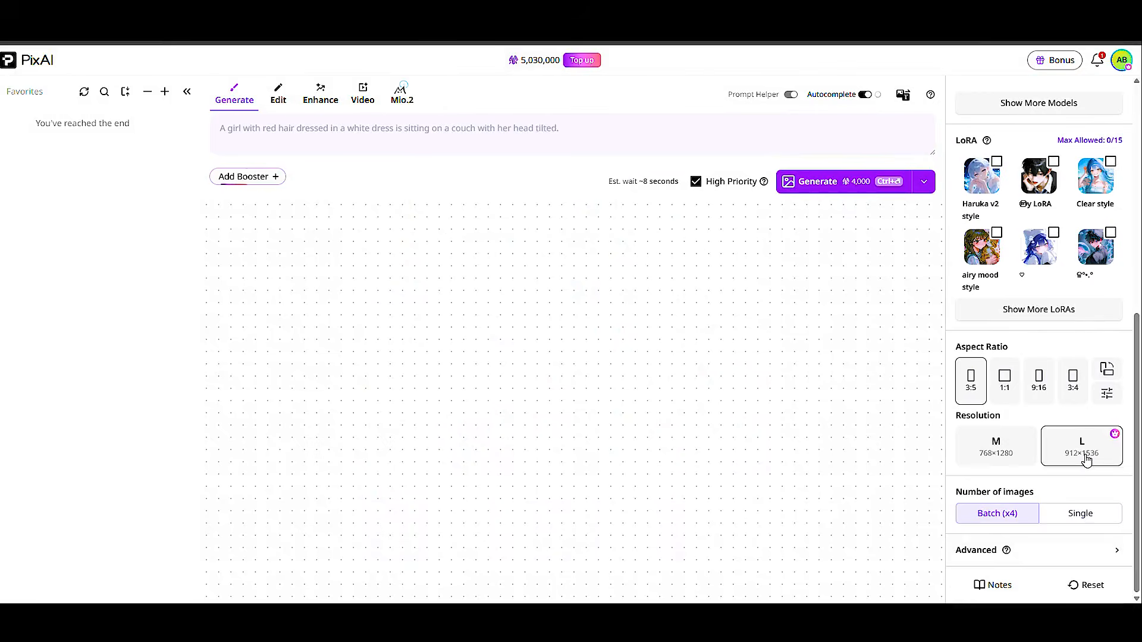
pyautogui.moveTo(1138, 447); pyautogui.dragTo(1139, 386)
pyautogui.click(995, 281)
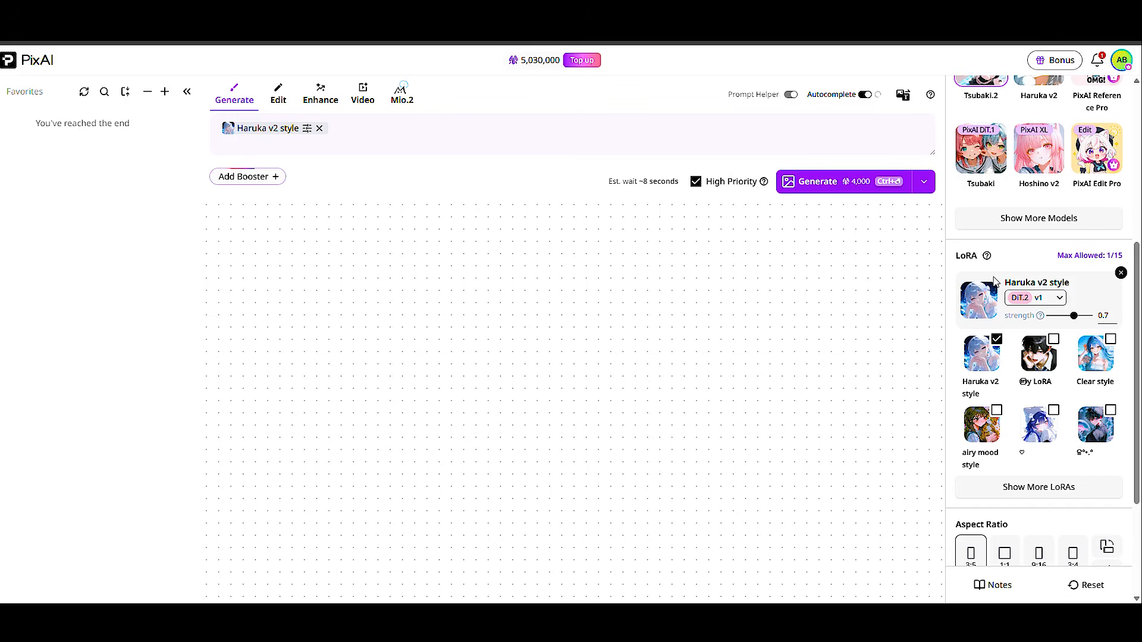
pyautogui.moveTo(1138, 464); pyautogui.dragTo(1139, 301)
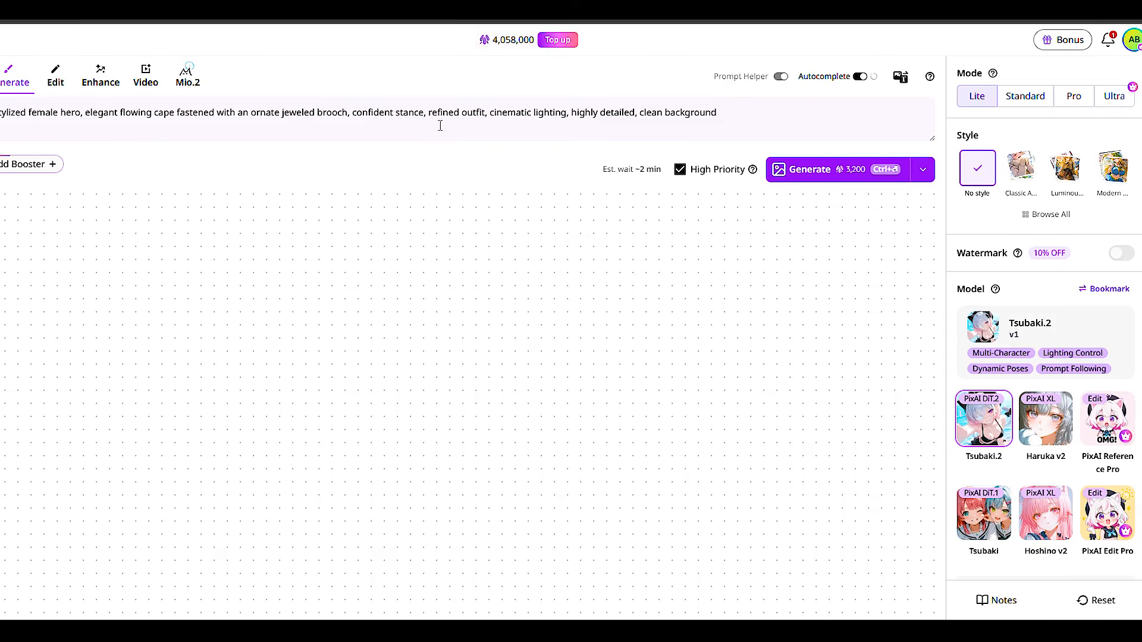
# - Generate a batch of images from the stylized female hero prompt and clear the prompt text
pyautogui.click(810, 171)
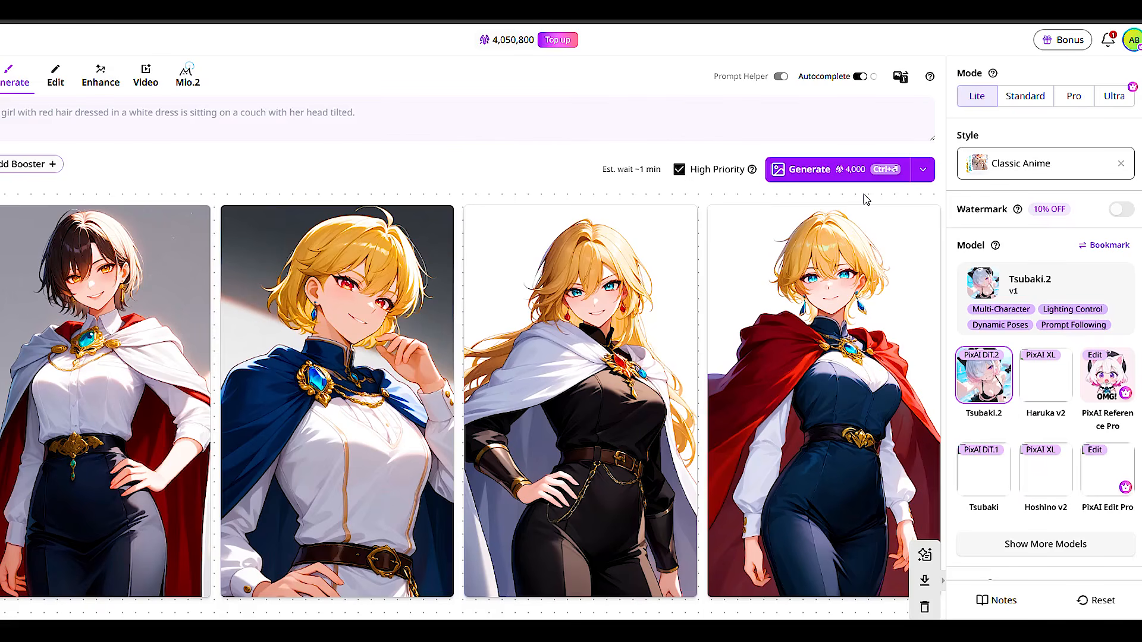
pyautogui.press('BackSpace')
pyautogui.press('BackSpace')
pyautogui.press('BackSpace')
pyautogui.press('BackSpace')
pyautogui.press('BackSpace')
pyautogui.press('BackSpace')
pyautogui.press('BackSpace')
pyautogui.press('BackSpace')
pyautogui.press('BackSpace')
pyautogui.press('BackSpace')
pyautogui.press('BackSpace')
pyautogui.press('BackSpace')
pyautogui.press('BackSpace')
pyautogui.press('BackSpace')
pyautogui.press('BackSpace')
pyautogui.press('BackSpace')
pyautogui.press('BackSpace')
pyautogui.press('BackSpace')
pyautogui.press('BackSpace')
pyautogui.press('BackSpace')
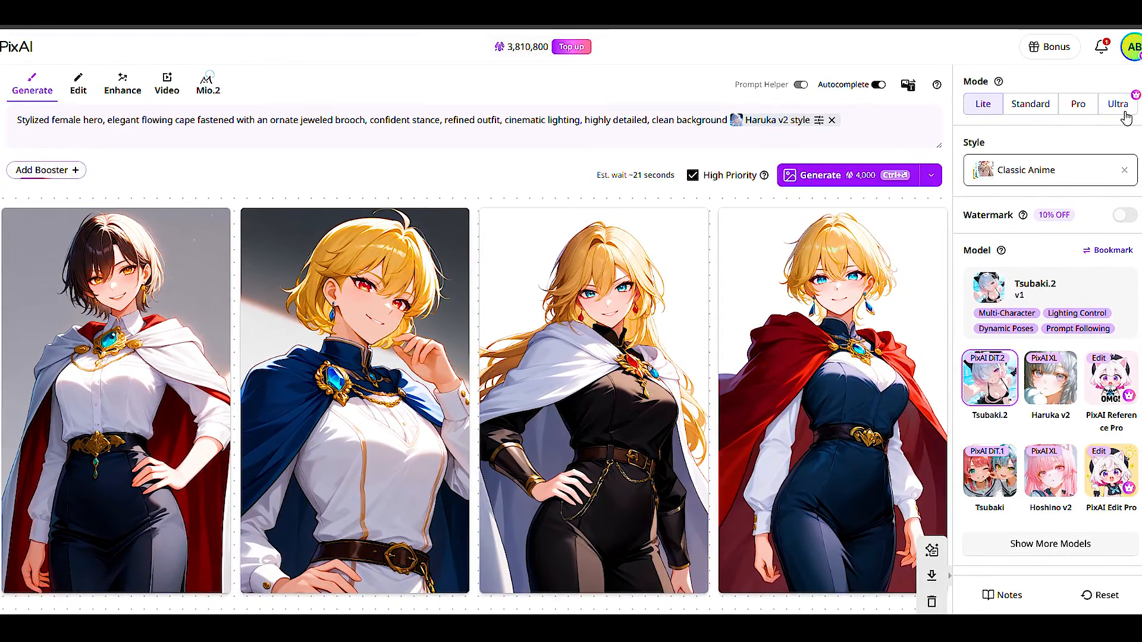
# - Generate the hero images again in Ultra mode, accepting the combination of LoRA and style
pyautogui.click(1119, 106)
pyautogui.click(863, 177)
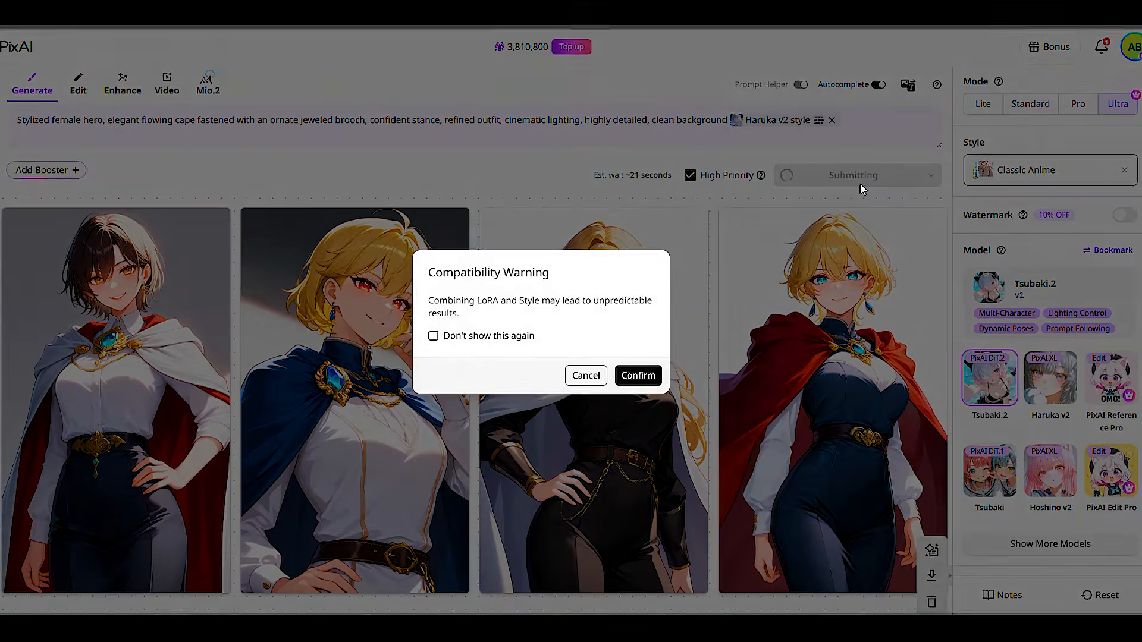
pyautogui.click(638, 376)
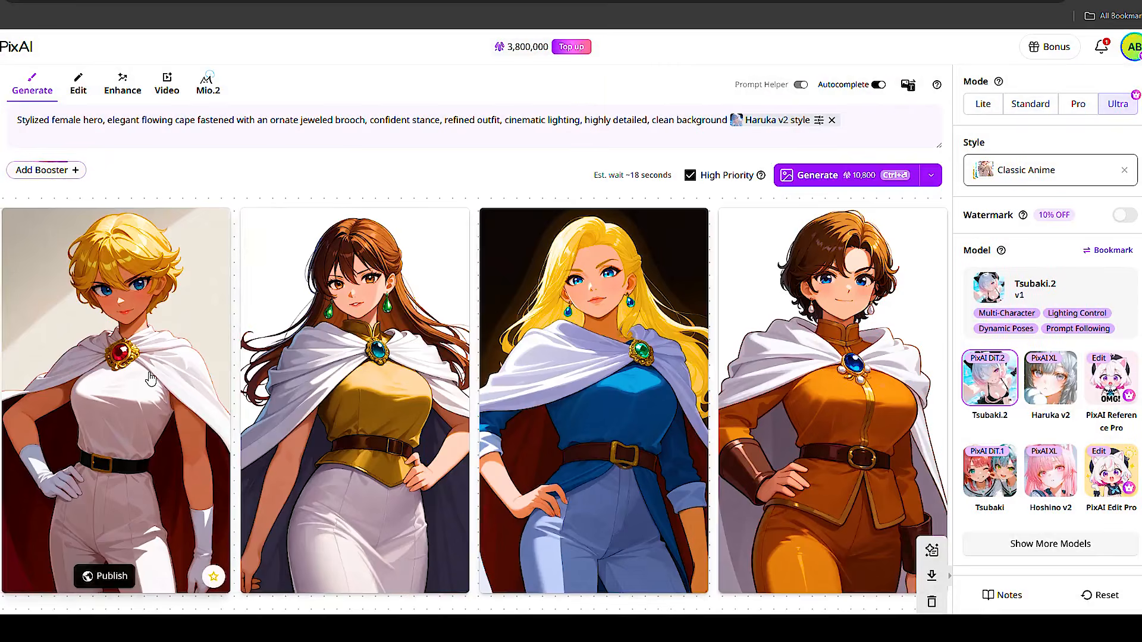
# - Examine the Ultra mode hero images and compare them with the Lite mode batch
pyautogui.click(145, 372)
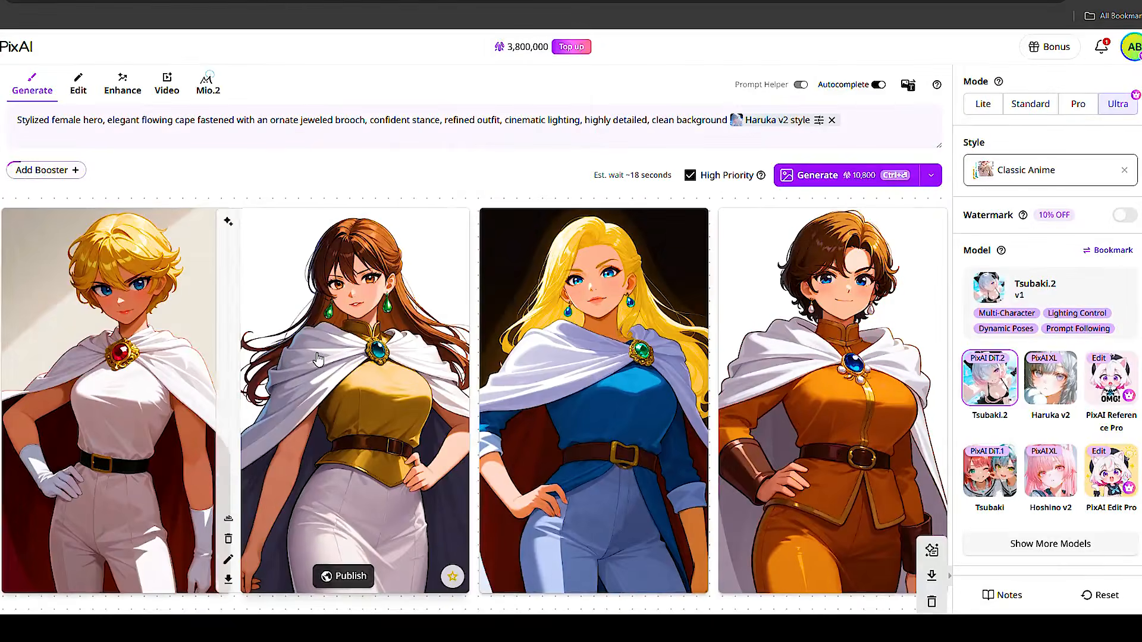
pyautogui.click(318, 359)
pyautogui.click(204, 371)
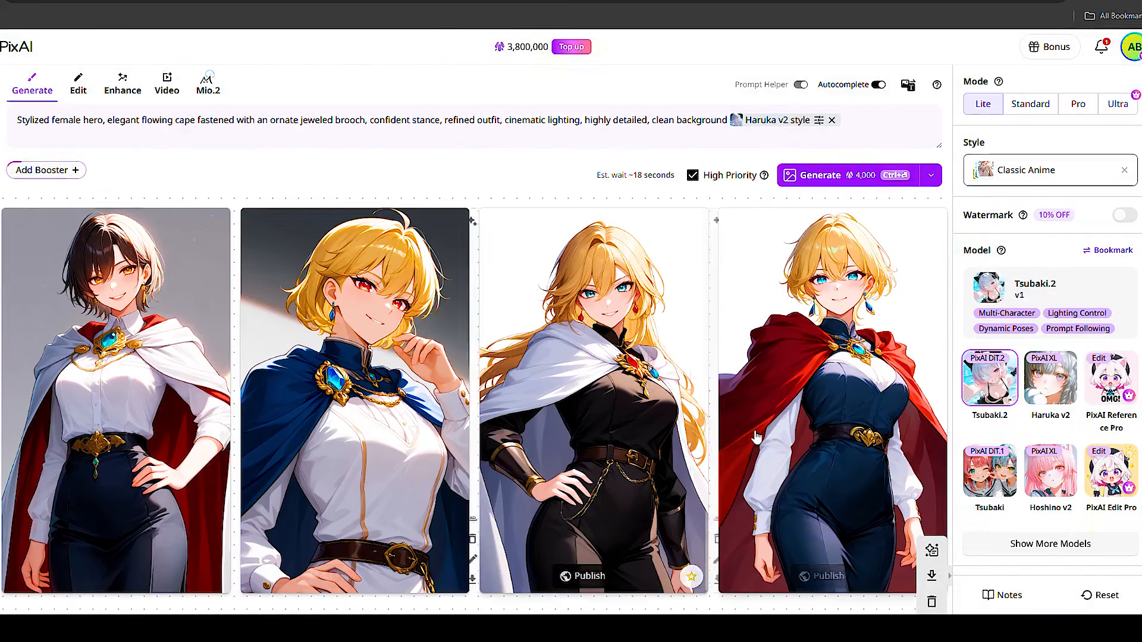
pyautogui.click(355, 404)
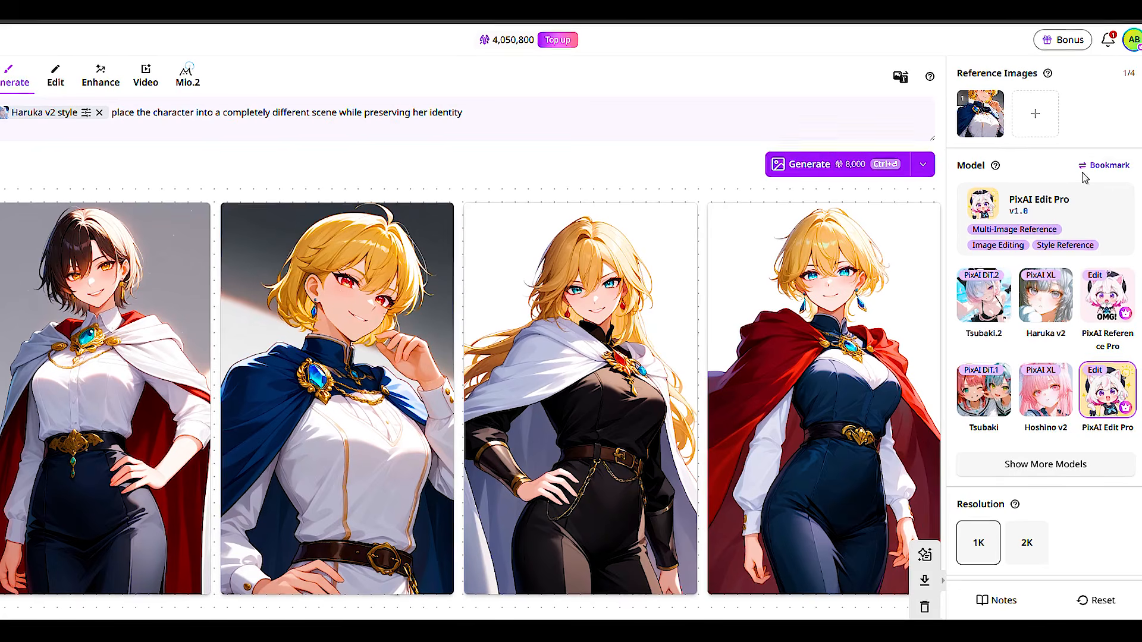
# - Generate the character in a different scene at 2K resolution with a landscape 5:4 aspect ratio
pyautogui.scroll(-3, 1094, 373)
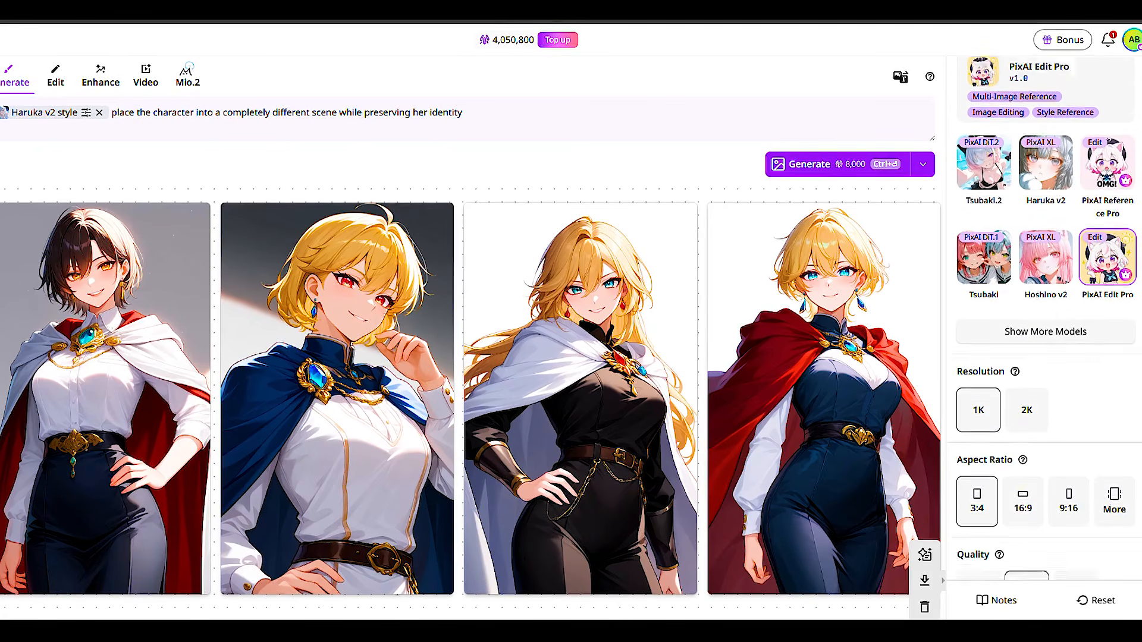
pyautogui.click(1024, 380)
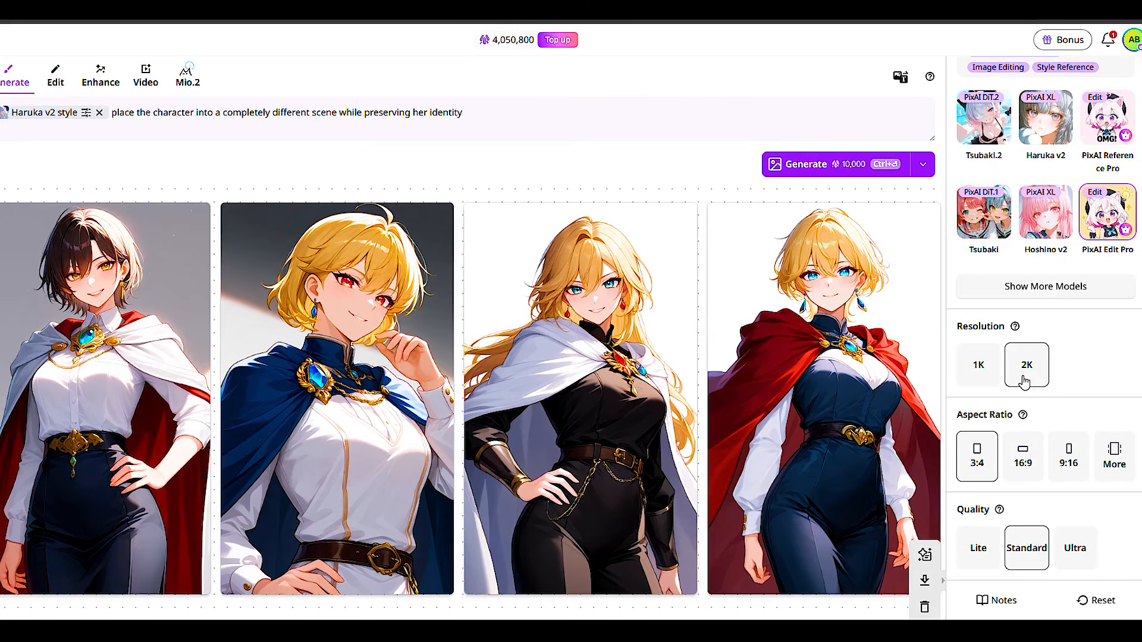
pyautogui.click(1106, 456)
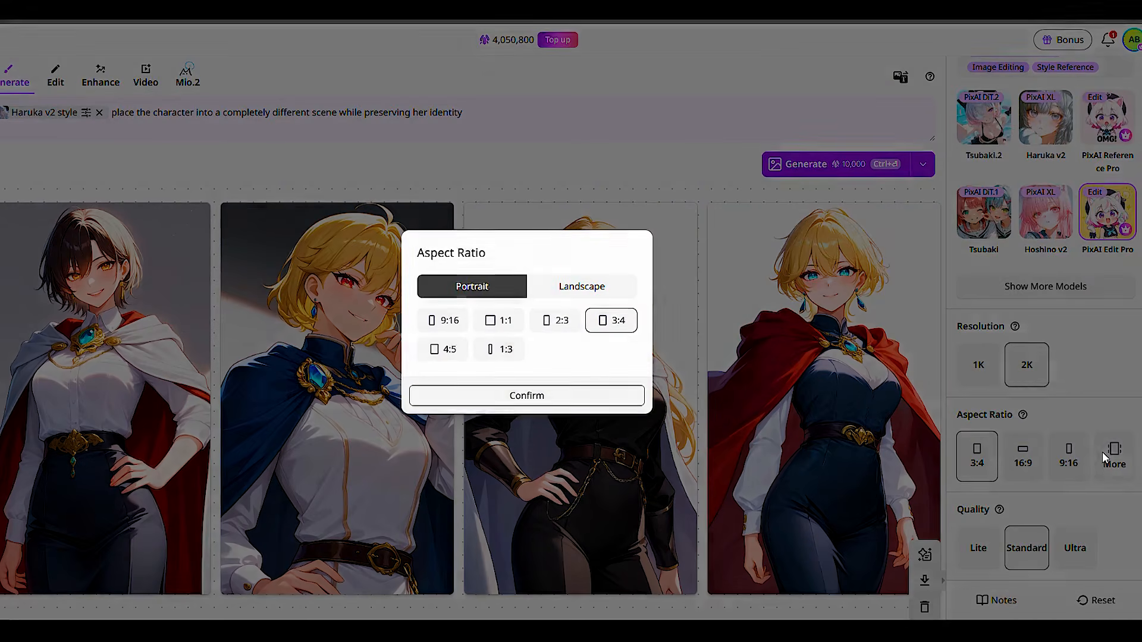
pyautogui.click(564, 295)
pyautogui.click(456, 349)
pyautogui.click(510, 396)
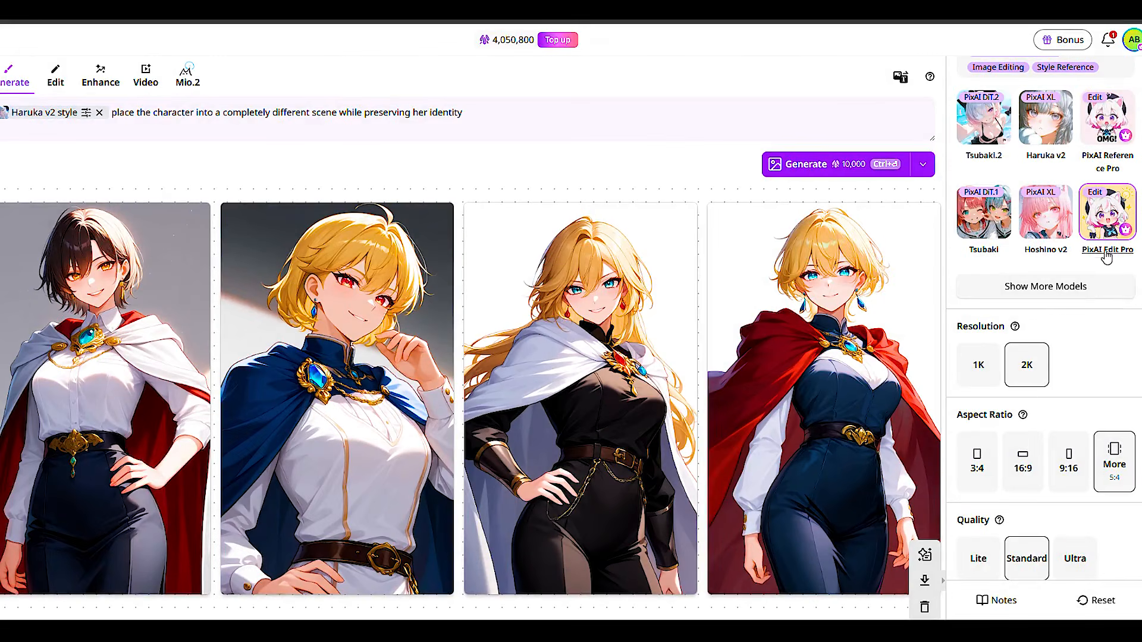
pyautogui.click(855, 165)
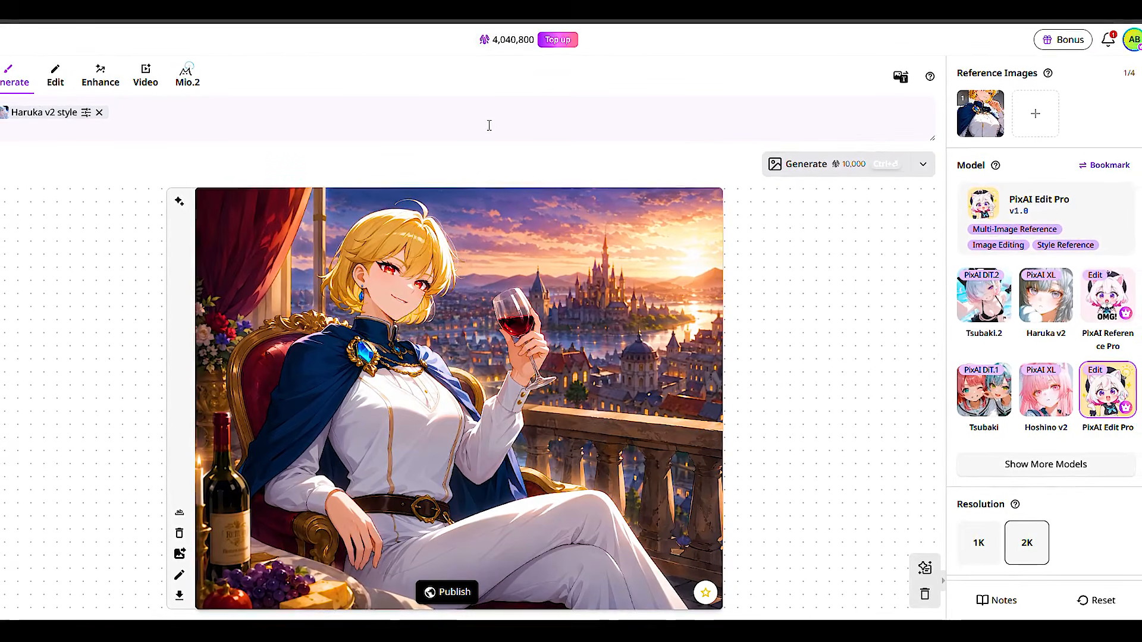
# - Enter the image prompt "create a professional magazine-style page with a clear visual hierarchy—large headlines, readable body text, and smaller supporting details"
pyautogui.write('create a professional magazine-style page with a clear visual hierarchy—large headlines, readable body text, and smaller supporting details')
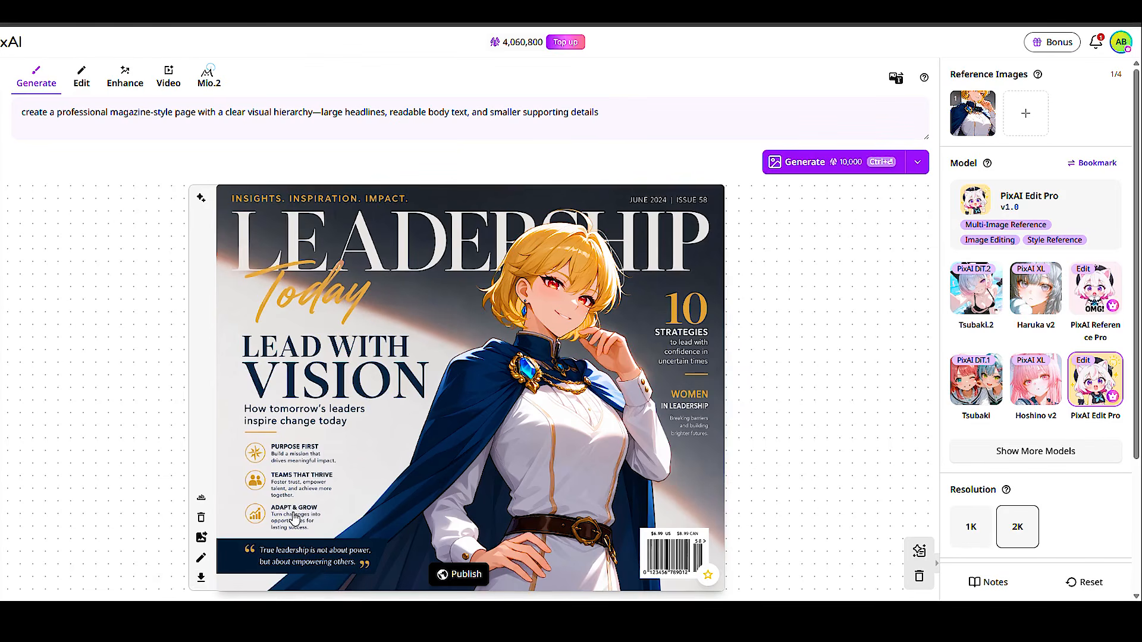
# - Send the magazine cover image to video animation and paste the prompt describing the character's spoken leadership line
pyautogui.click(399, 452)
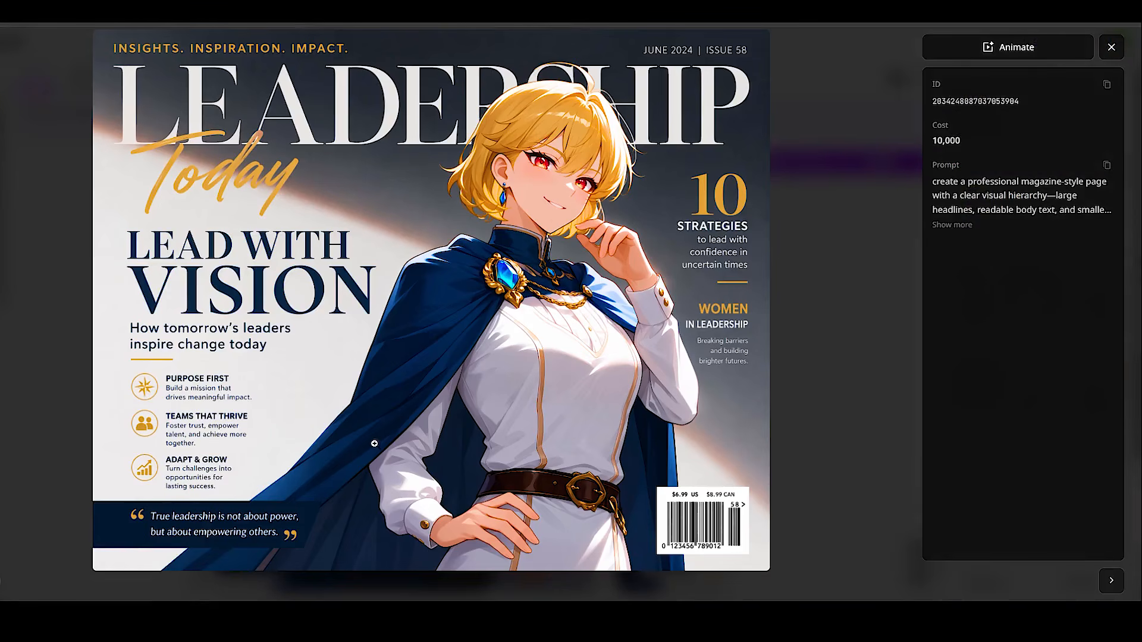
pyautogui.click(934, 48)
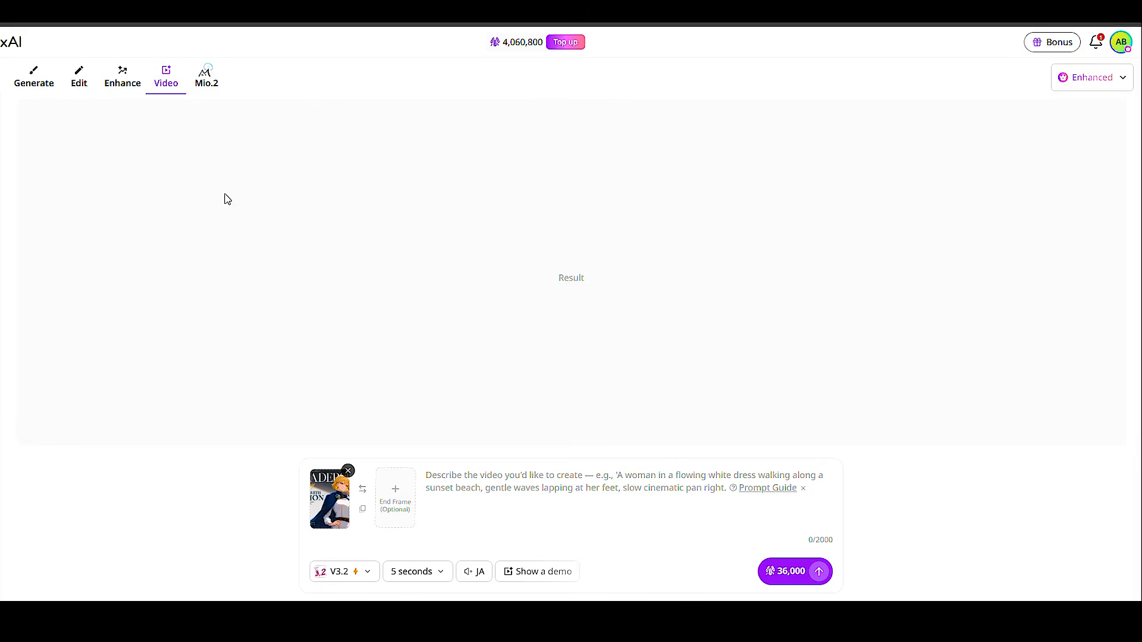
pyautogui.hotkey('ctrl', 'v')
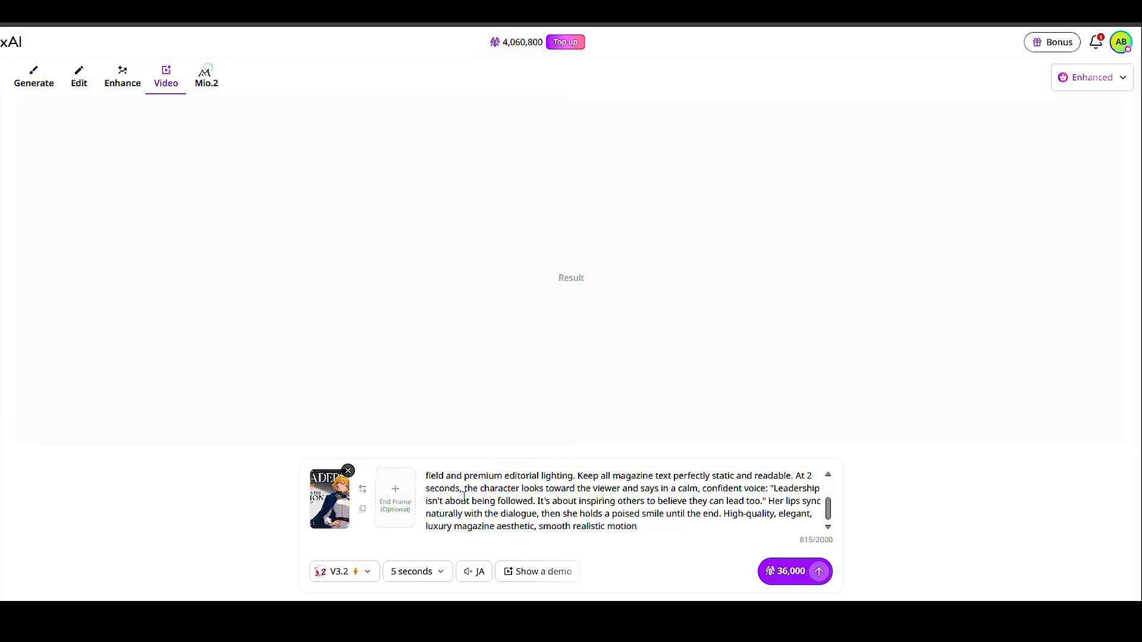
# - Choose V4.0 Lite Preview as the video model
pyautogui.click(365, 572)
pyautogui.click(393, 424)
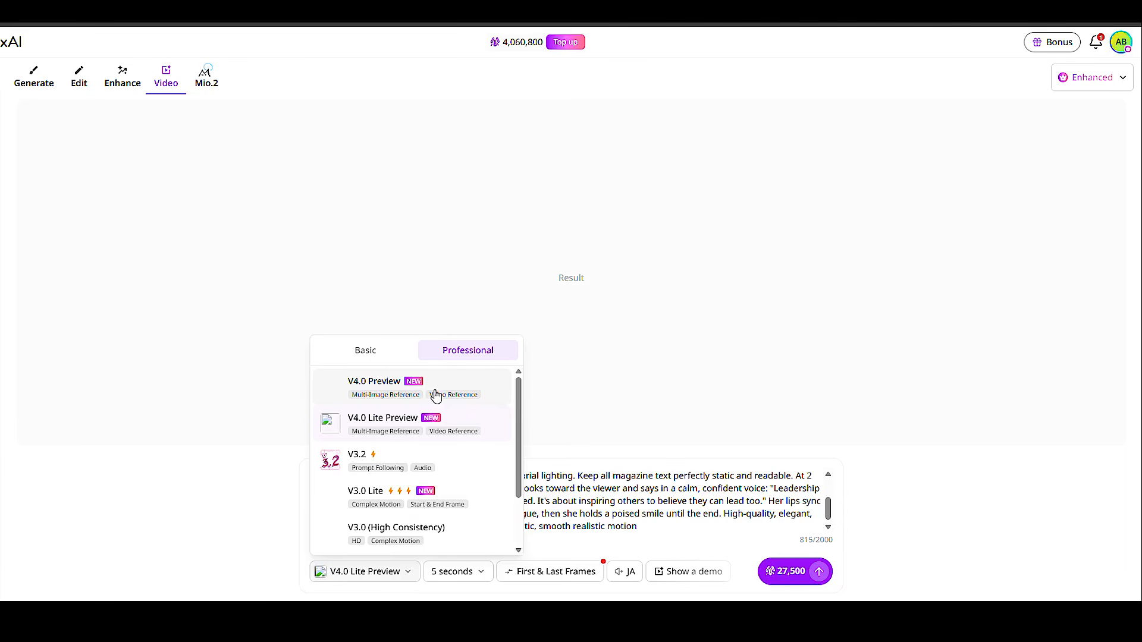
pyautogui.click(447, 429)
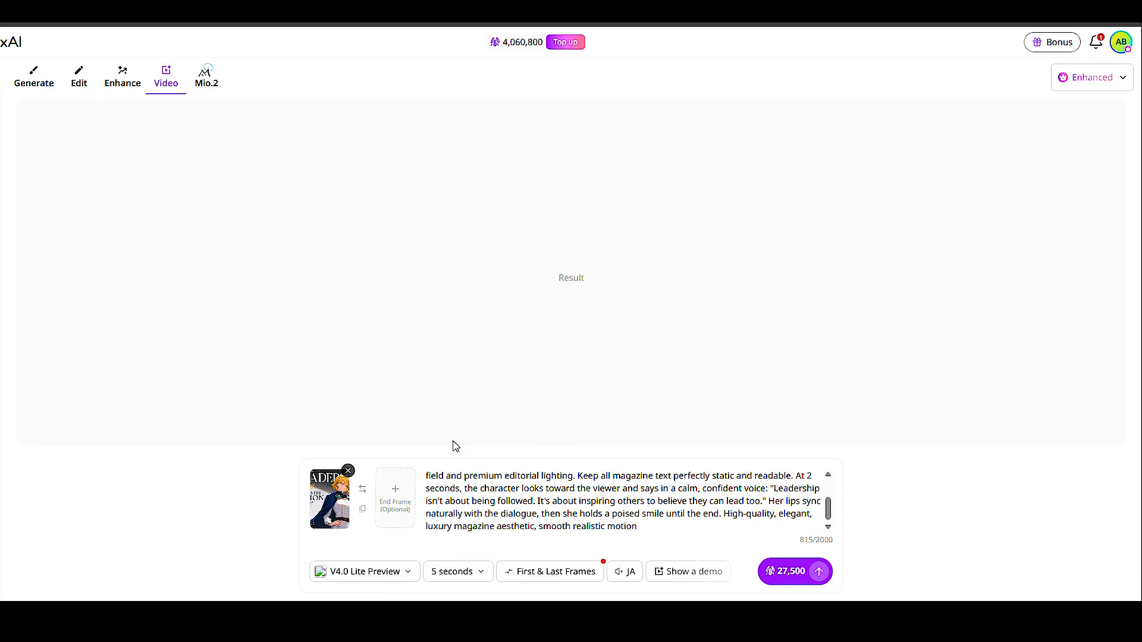
# - Set the video's audio language to EN
pyautogui.click(632, 575)
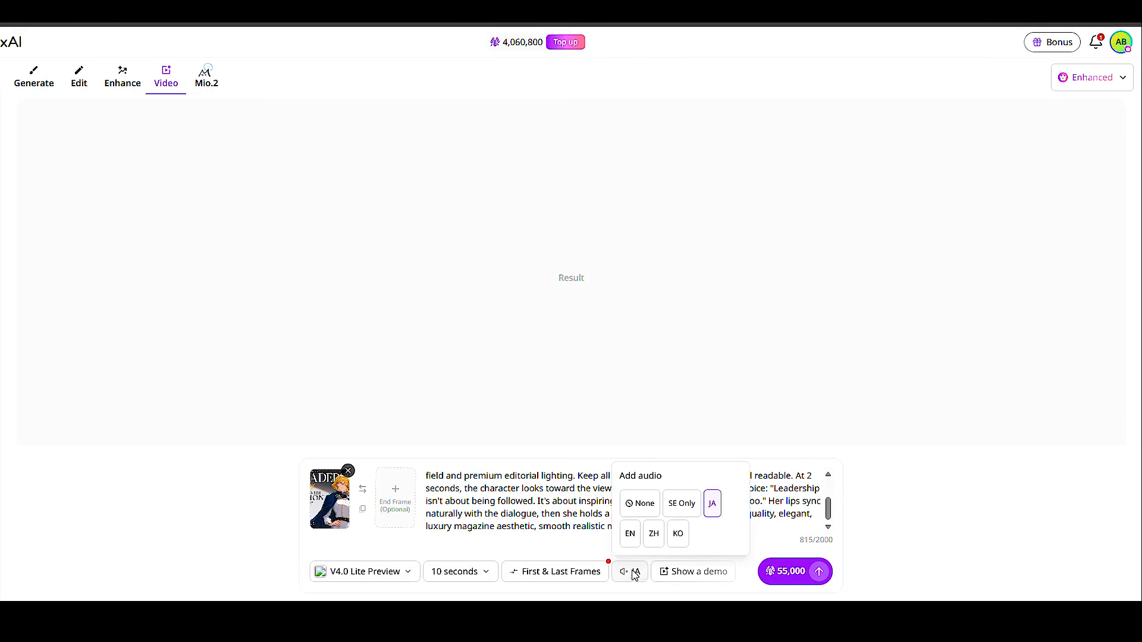
pyautogui.click(632, 535)
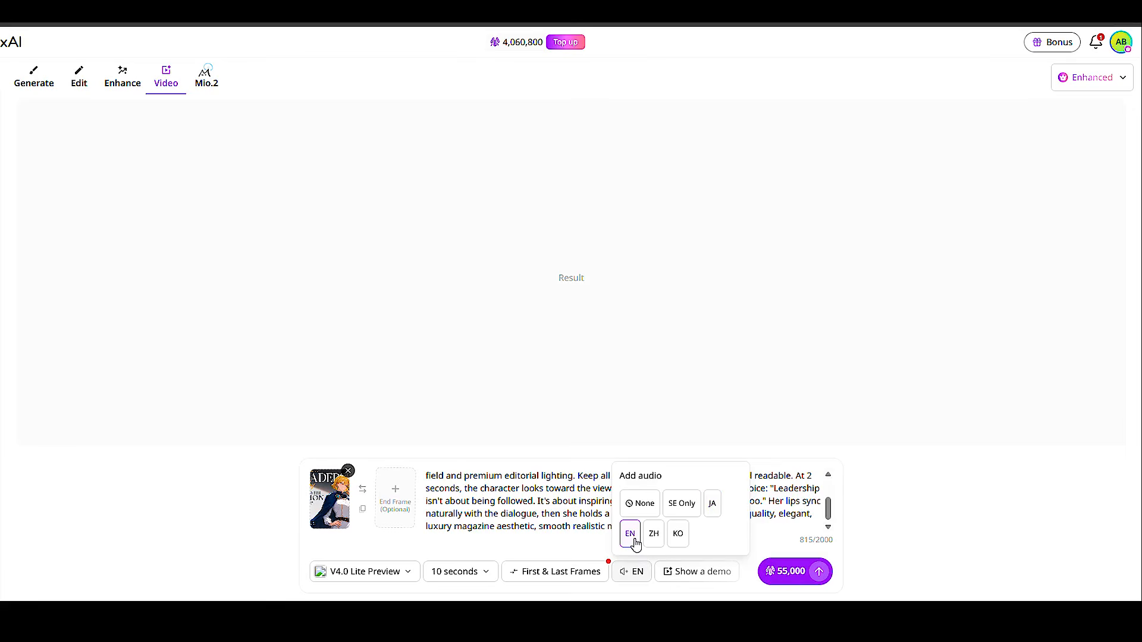
pyautogui.click(659, 570)
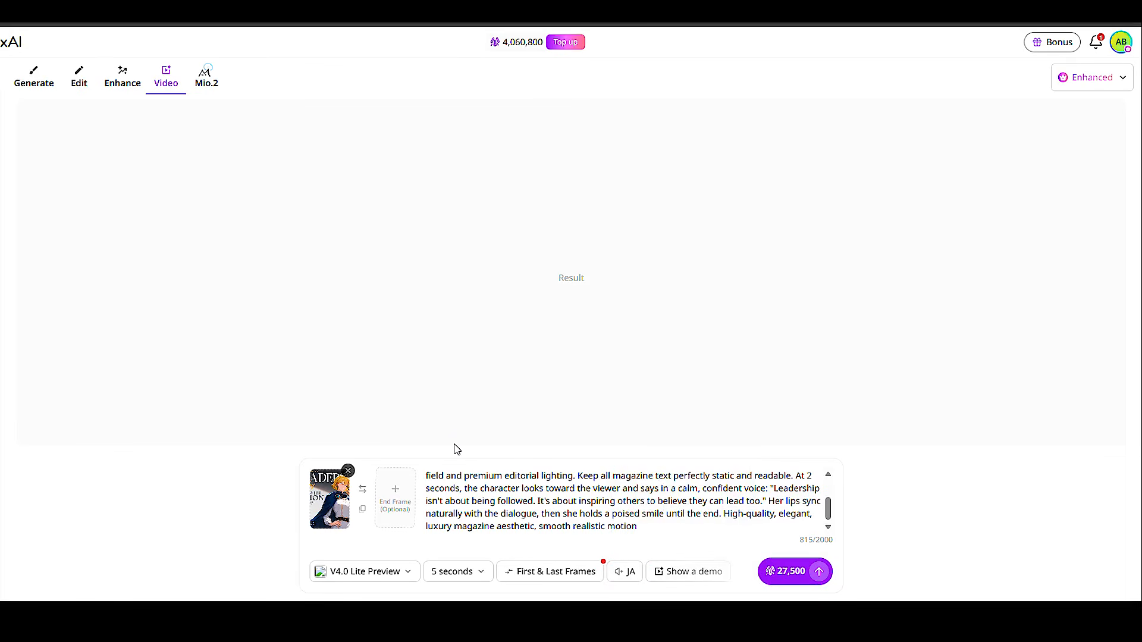
# - Generate the magazine cover video with a 10-second duration and First & Last Frames as the reference mode
pyautogui.click(463, 574)
pyautogui.click(479, 527)
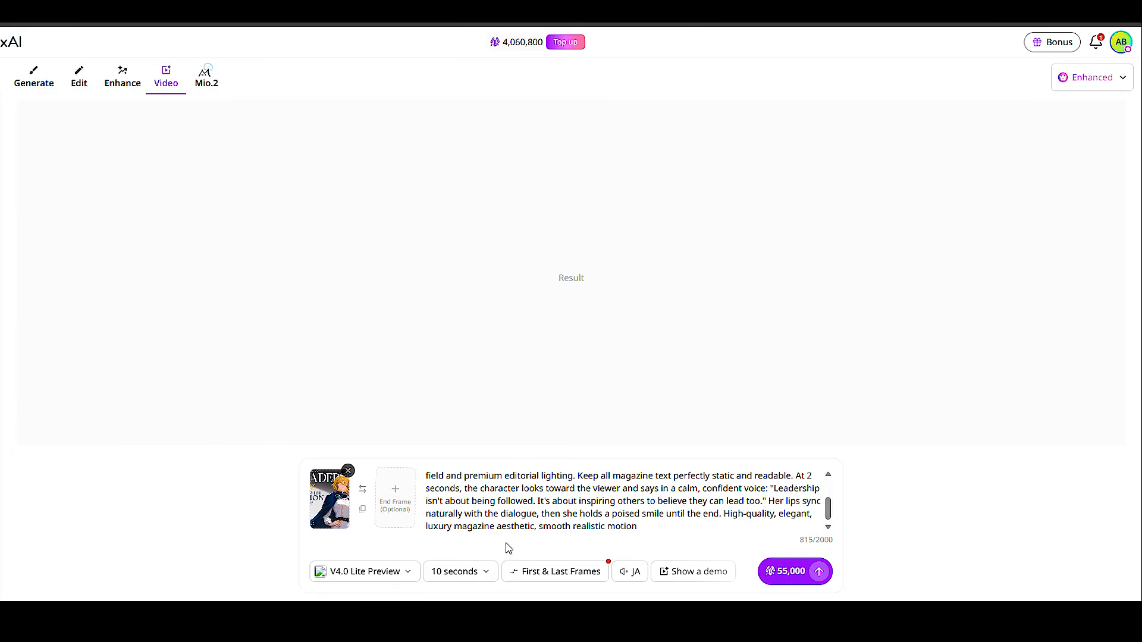
pyautogui.click(542, 575)
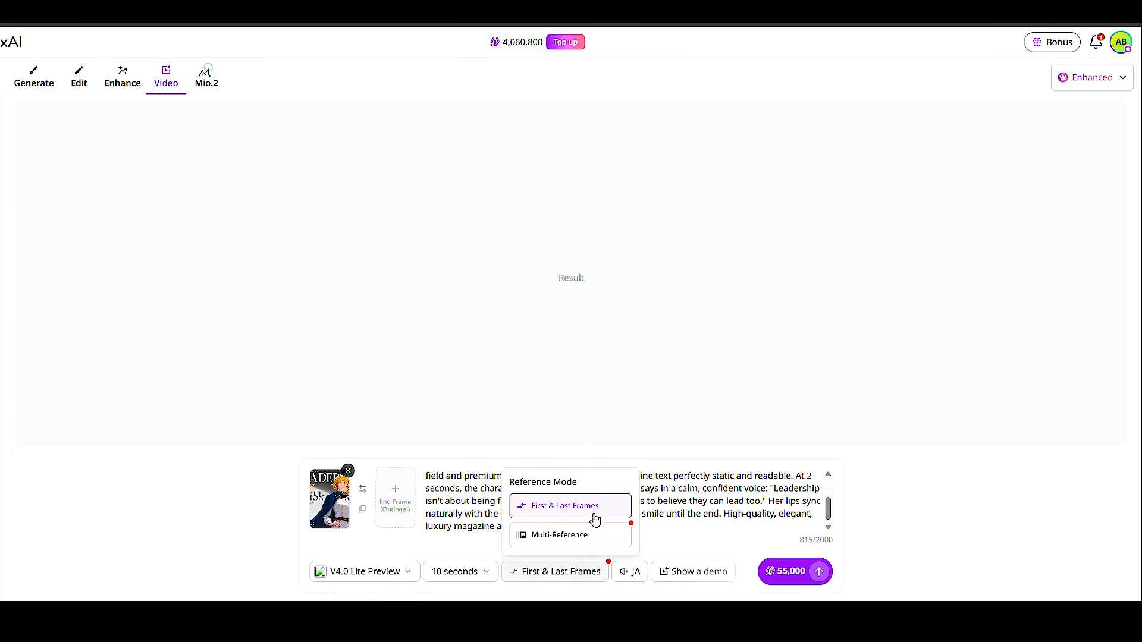
pyautogui.click(630, 572)
pyautogui.click(790, 574)
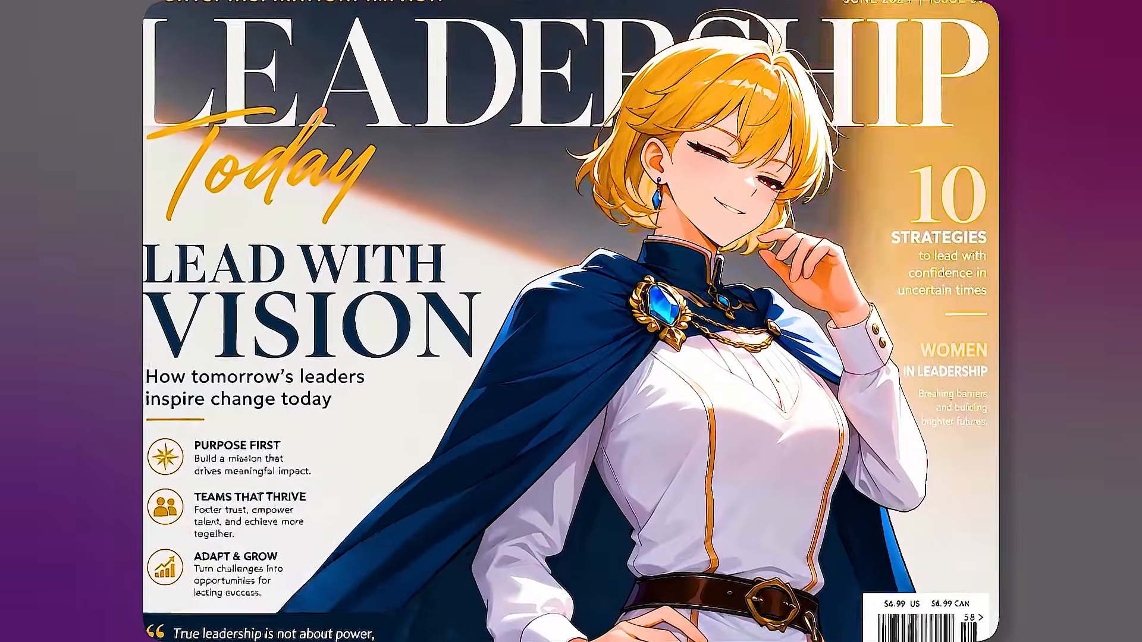